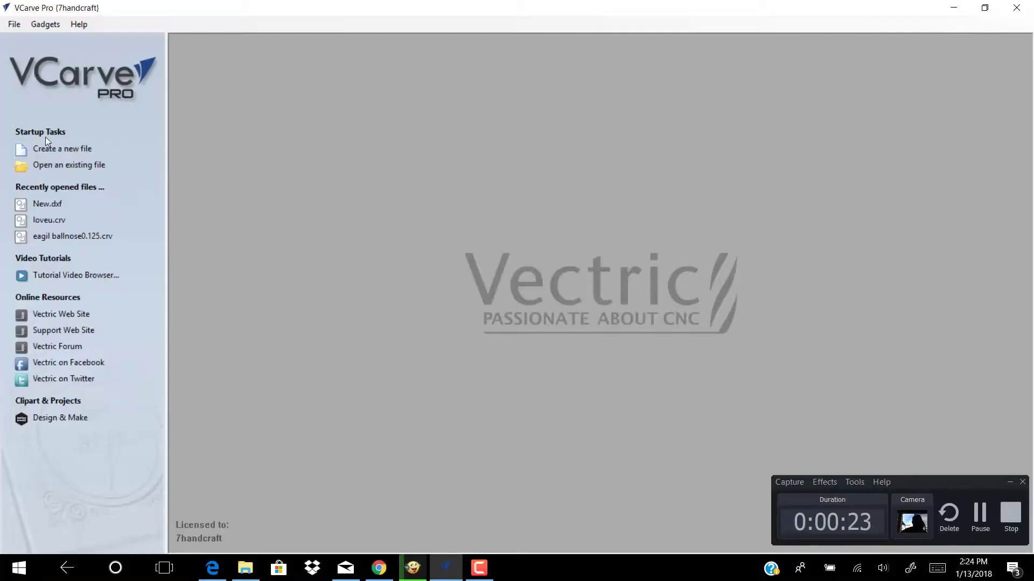
Start a new blank job for a 12 × 24 inch, 0.75-inch thick board
click(60, 150)
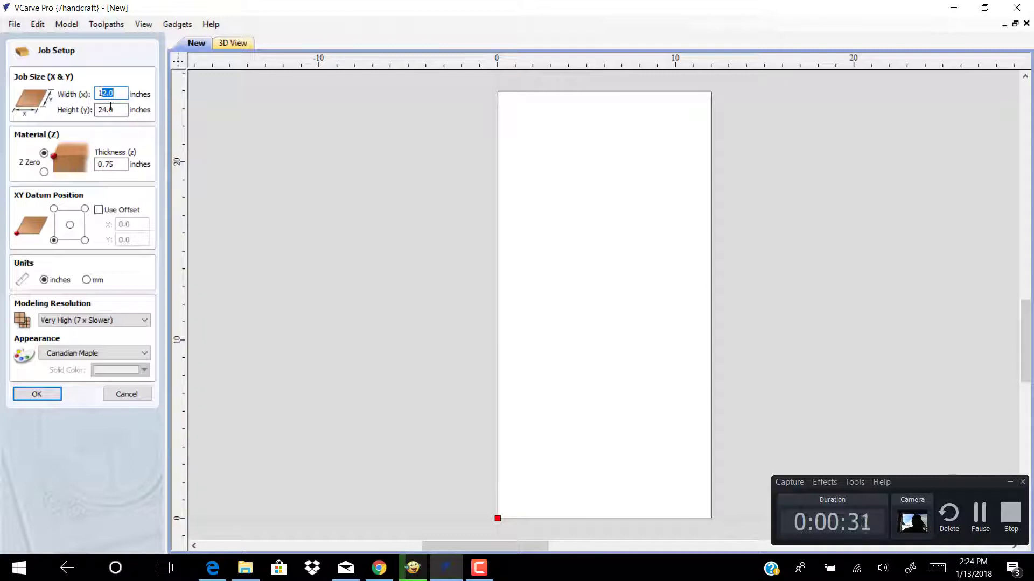
Confirm the 12 × 24 job setup and import the kissing-couple silhouette jpg
click(38, 395)
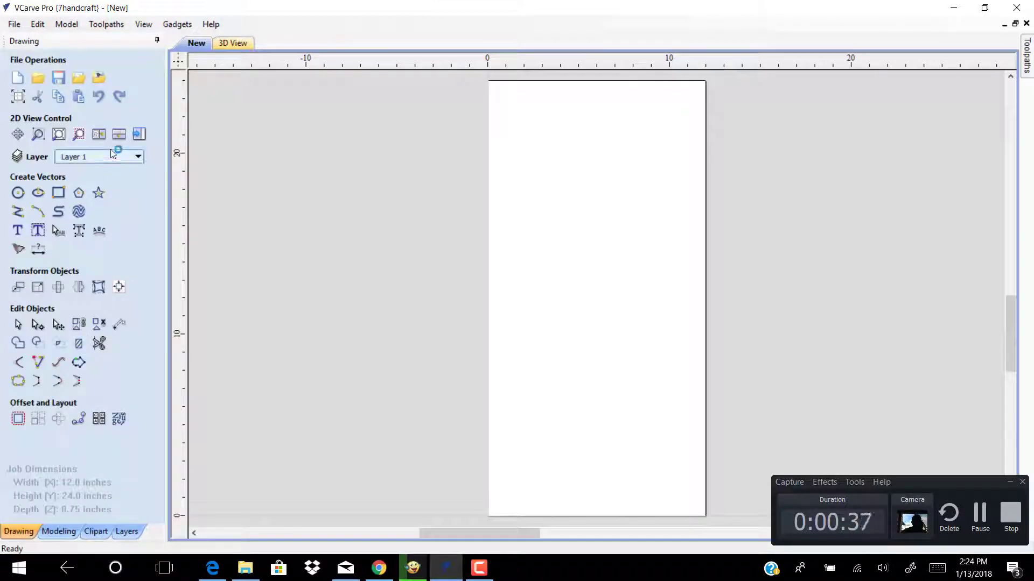
click(98, 77)
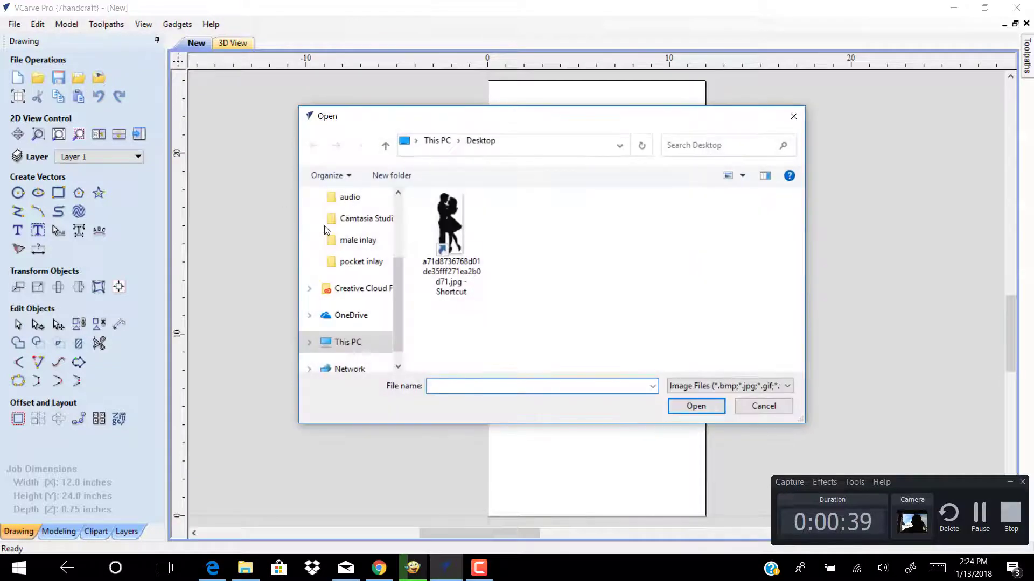
click(450, 231)
click(695, 408)
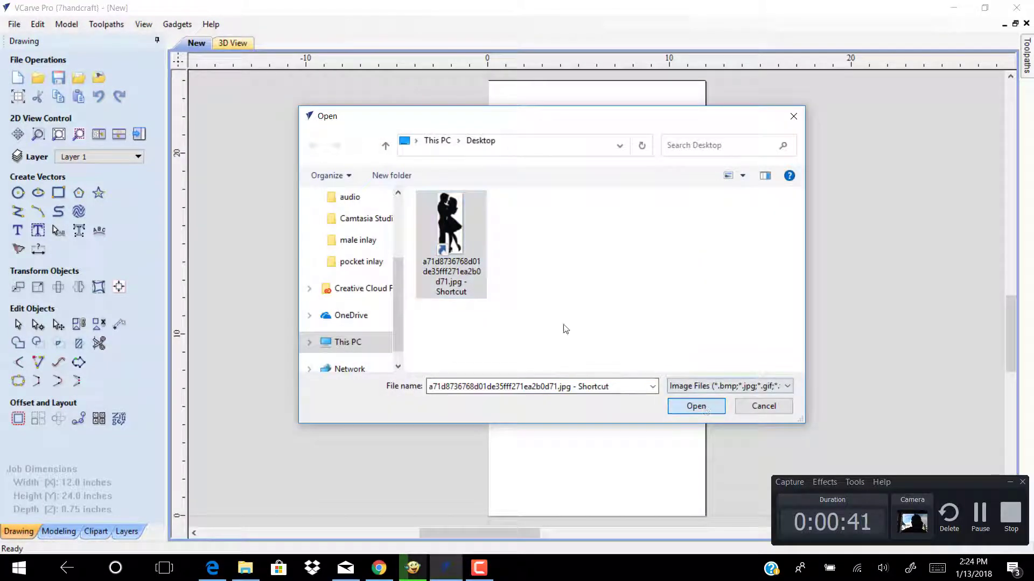
Resize the silhouette image to 23 inches tall (9.5803 × 23.0 in)
click(39, 289)
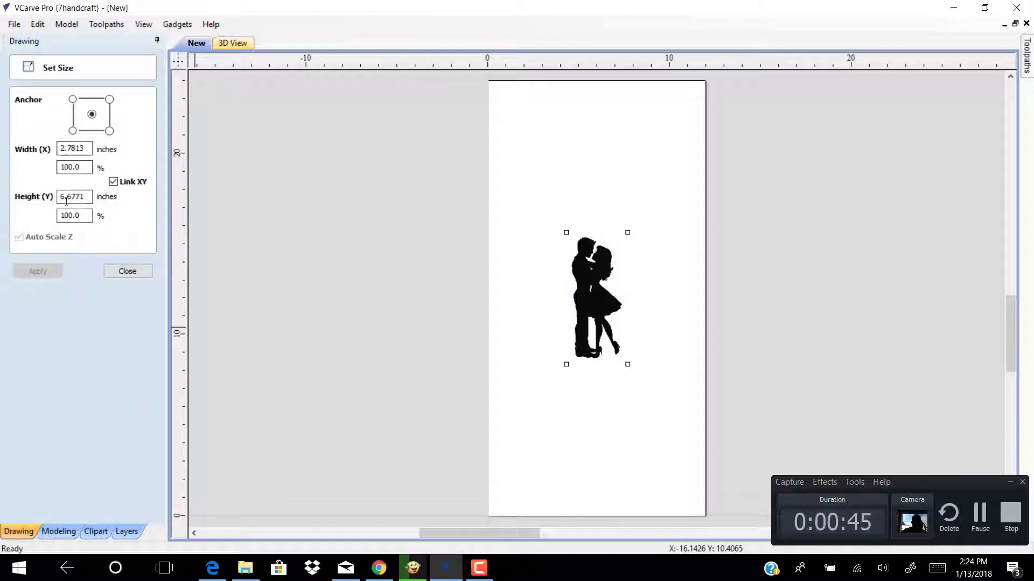
drag(60, 199, 112, 196)
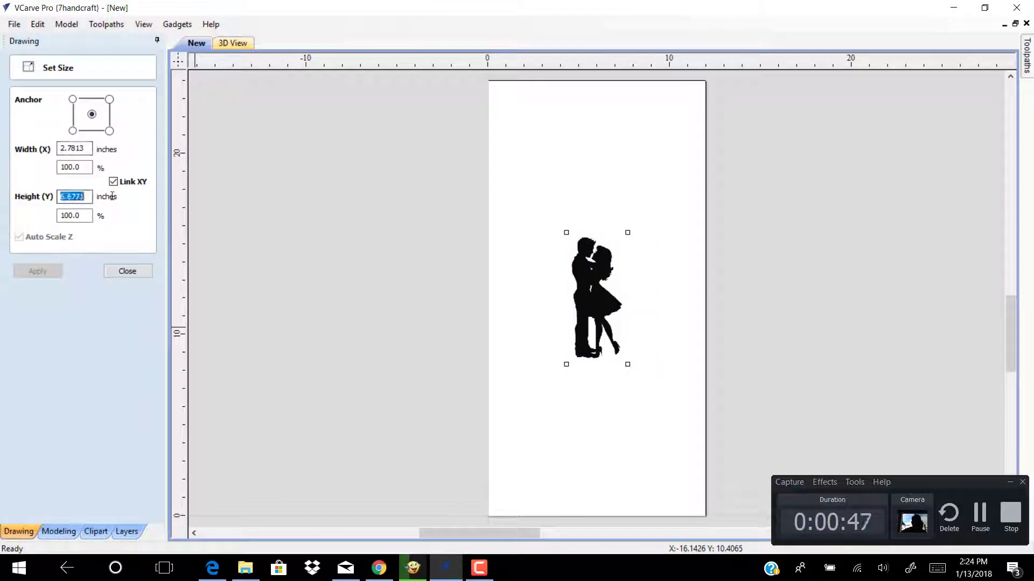
text(2)
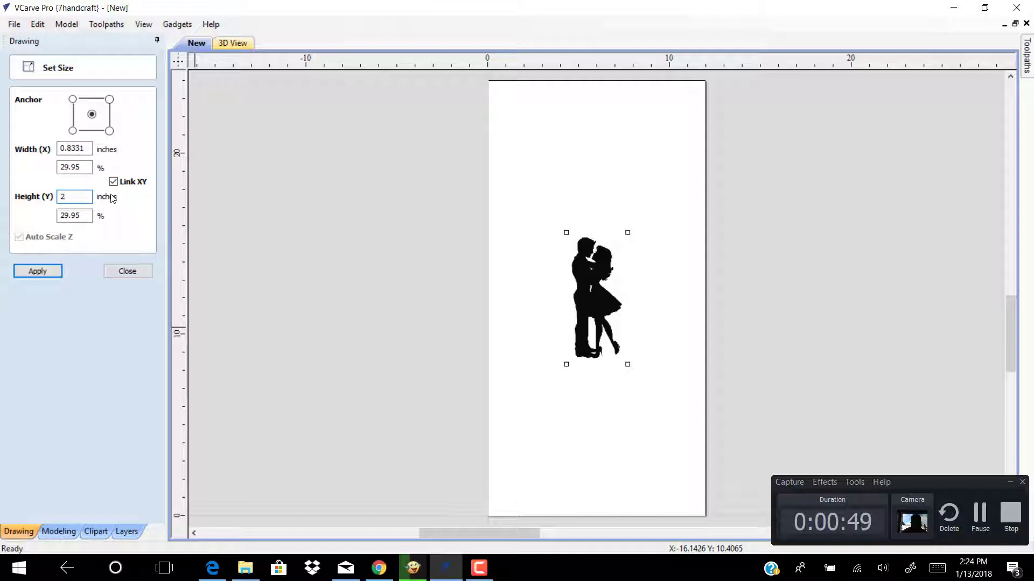
text(3)
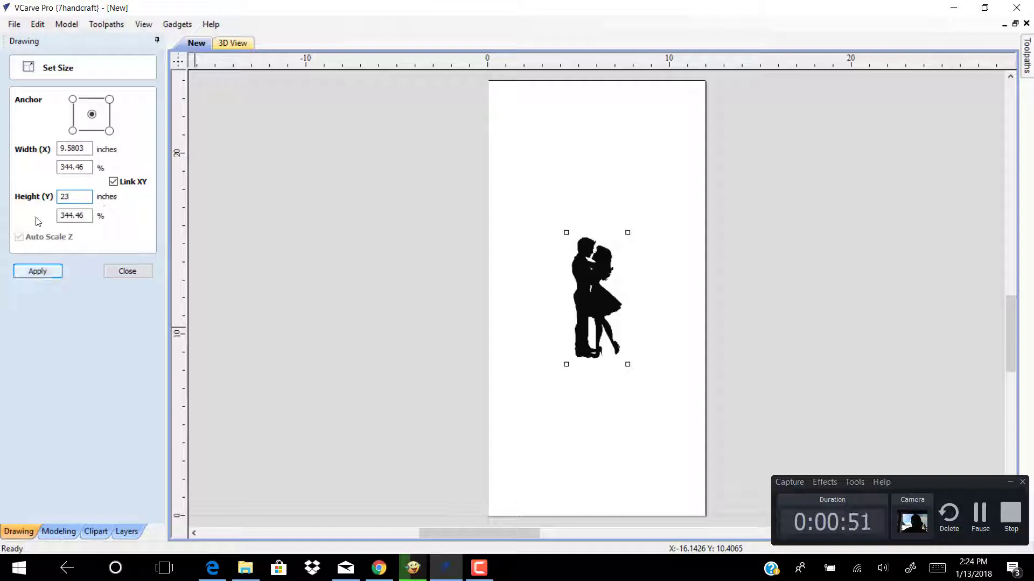
click(38, 271)
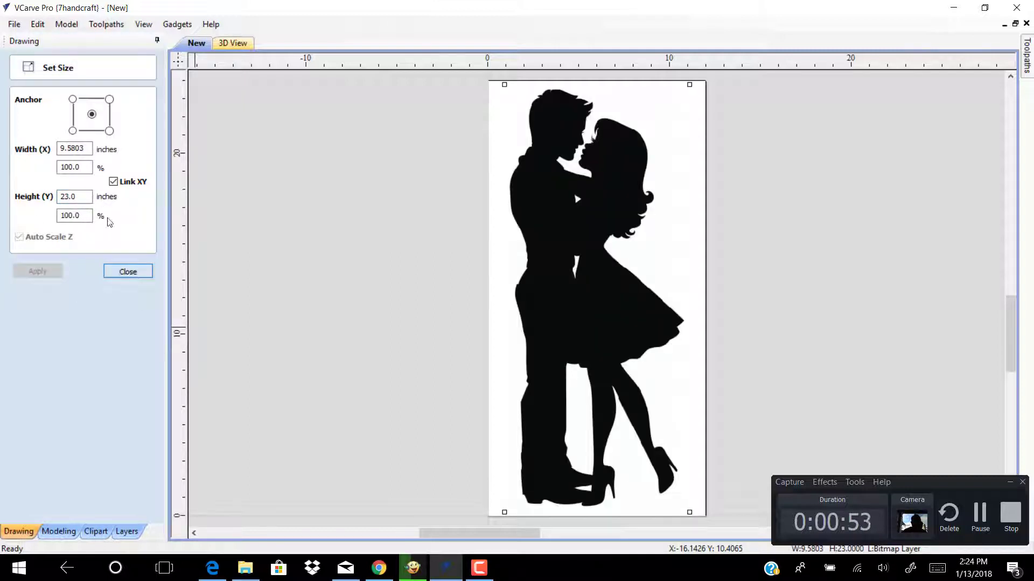
Trace the silhouette bitmap in Black/White to generate its vector outline
click(135, 273)
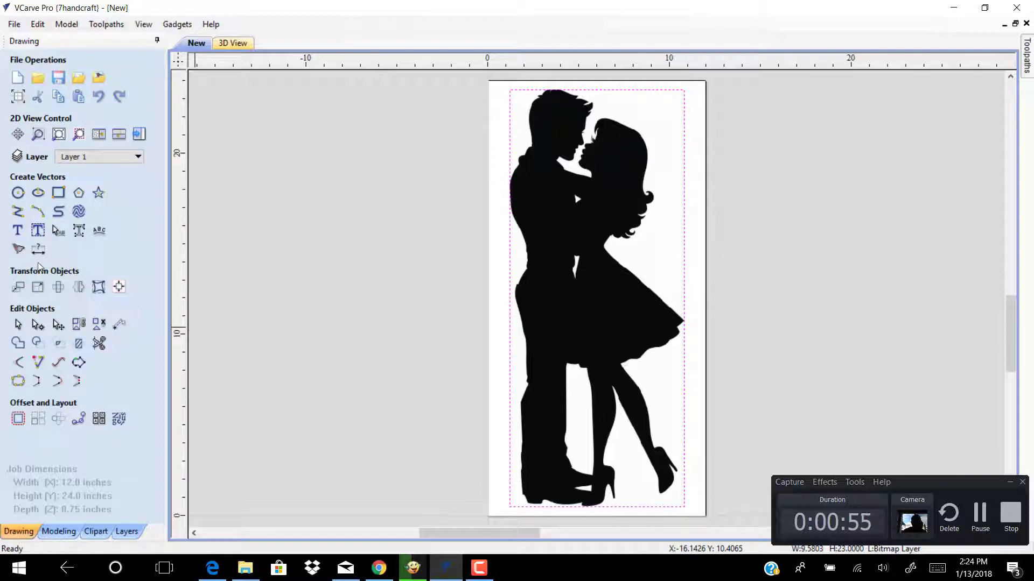
click(18, 249)
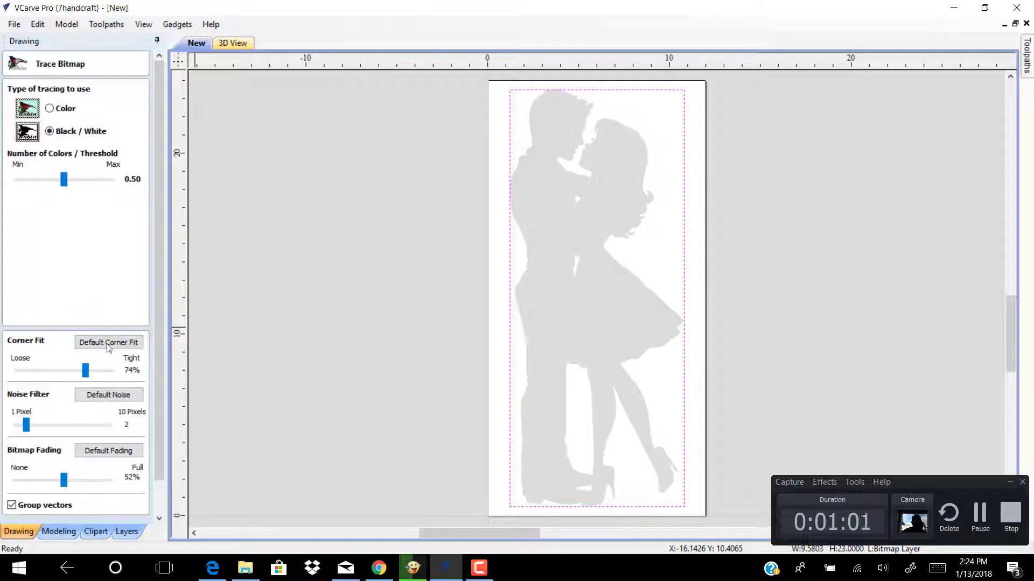
drag(156, 423, 159, 453)
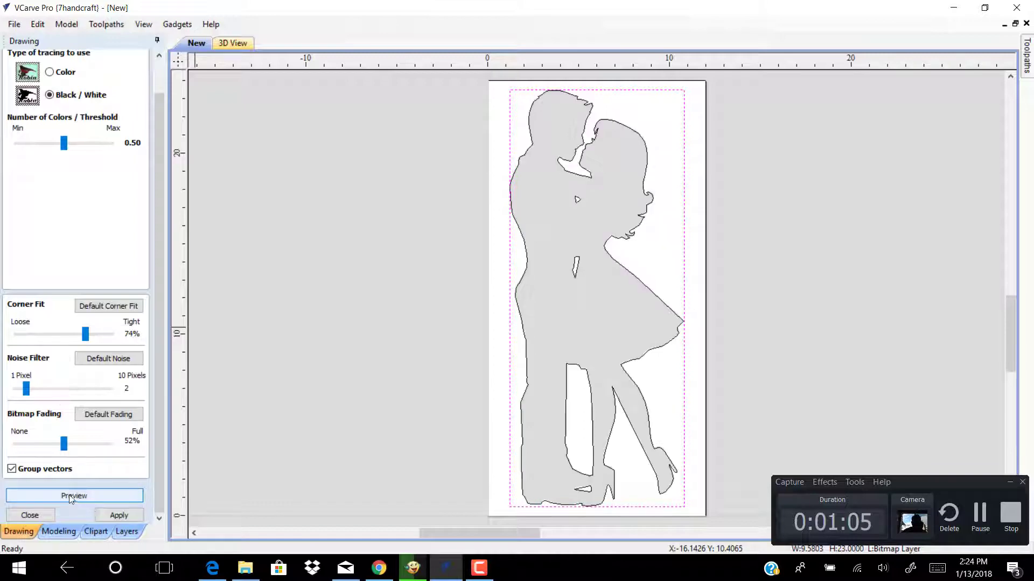
click(50, 517)
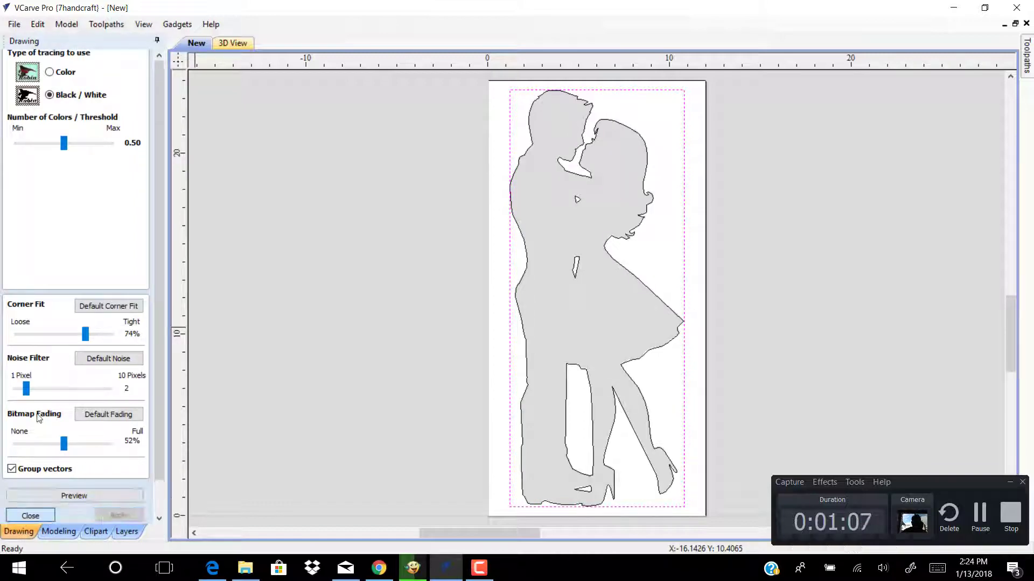
Delete the silhouette bitmap, leaving only the traced couple outline
right_click(550, 286)
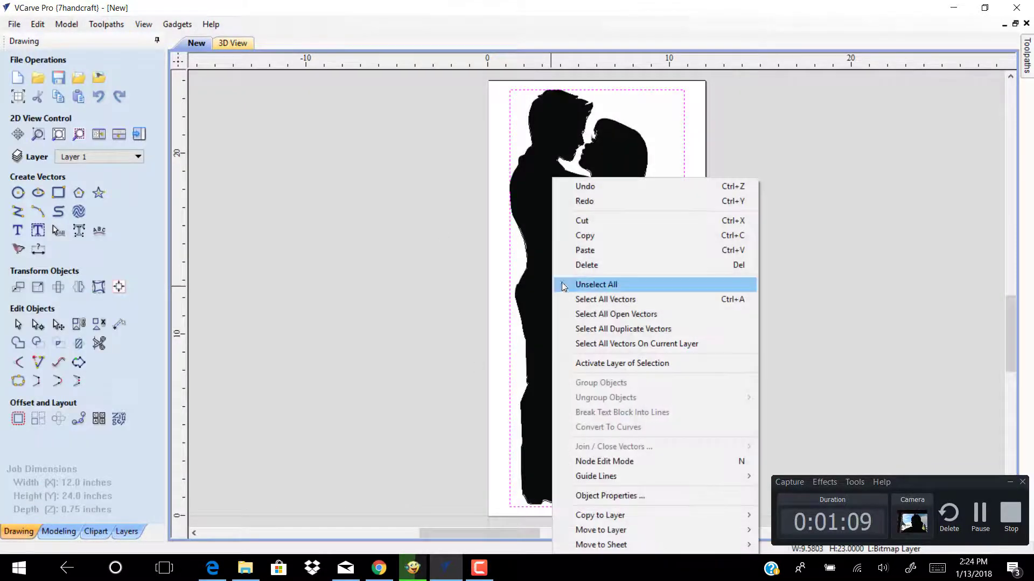
click(586, 265)
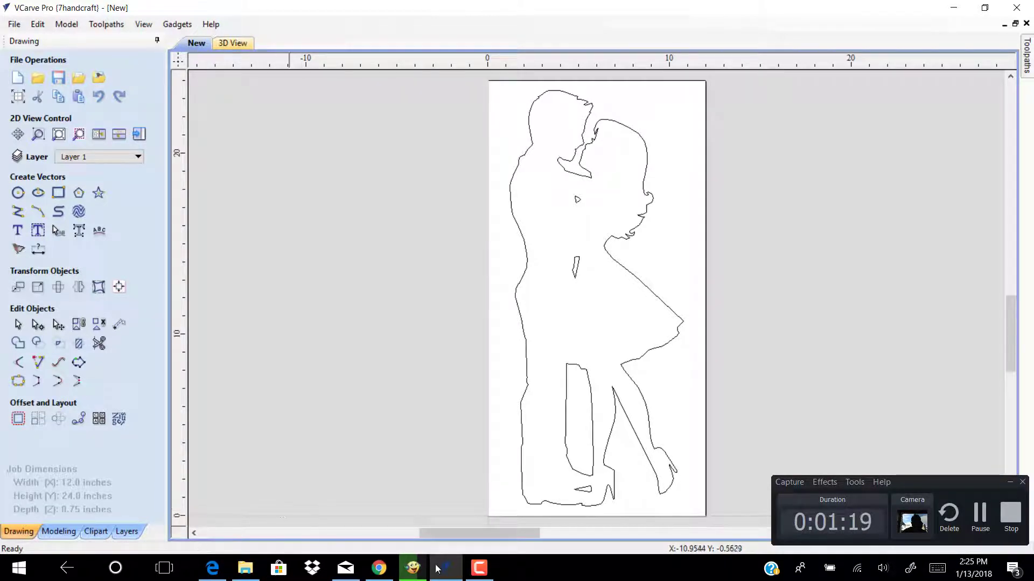
click(978, 517)
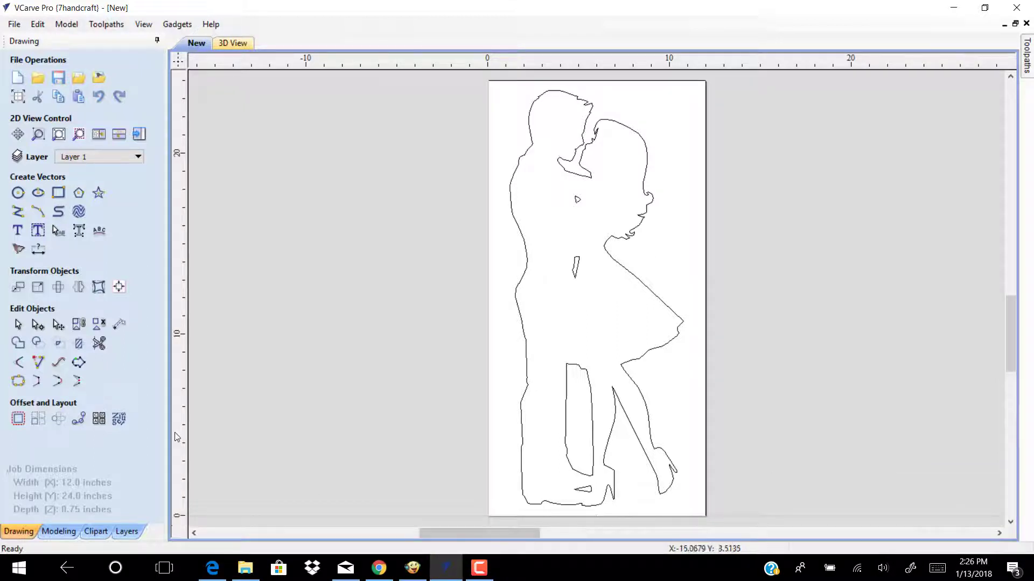
Draw a 10.8582 × 23.31 inch rectangle framing the traced couple outline
click(57, 192)
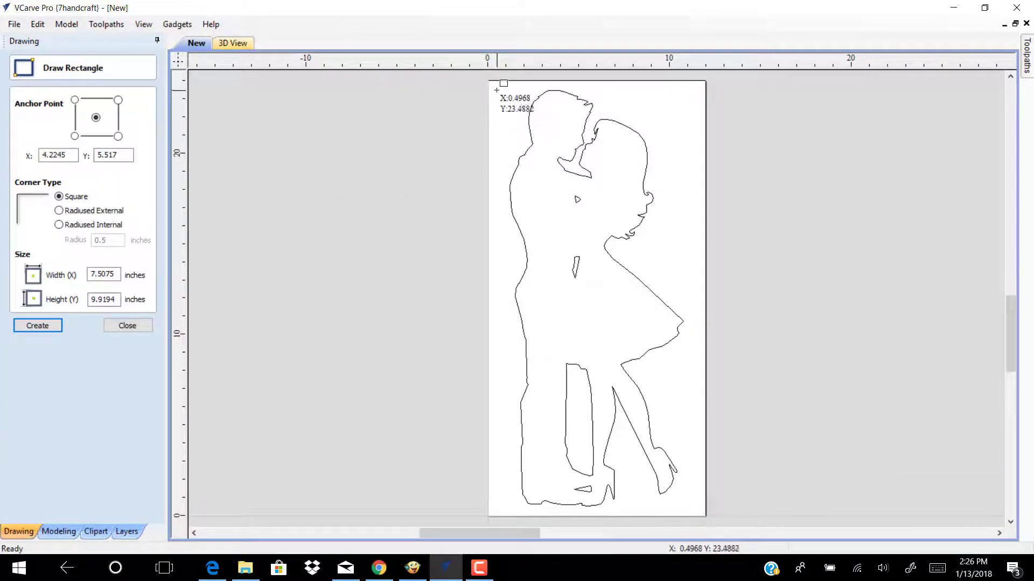
drag(497, 86, 694, 509)
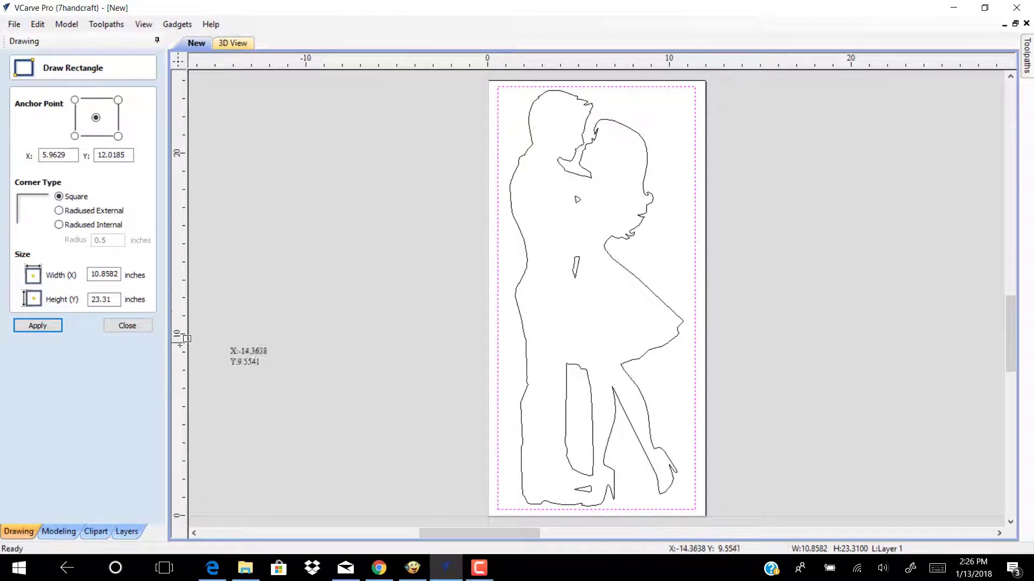
click(128, 326)
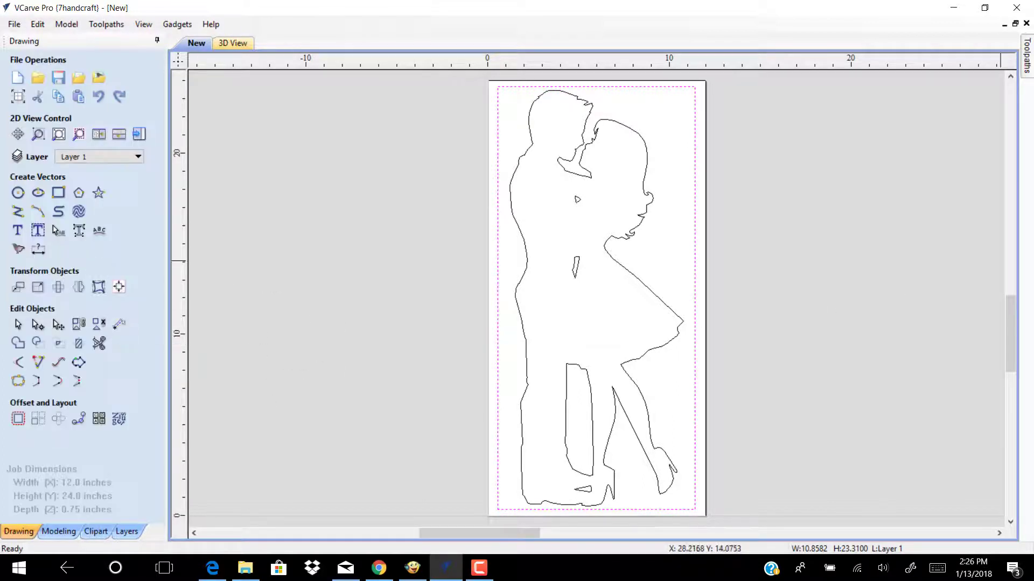
click(1028, 54)
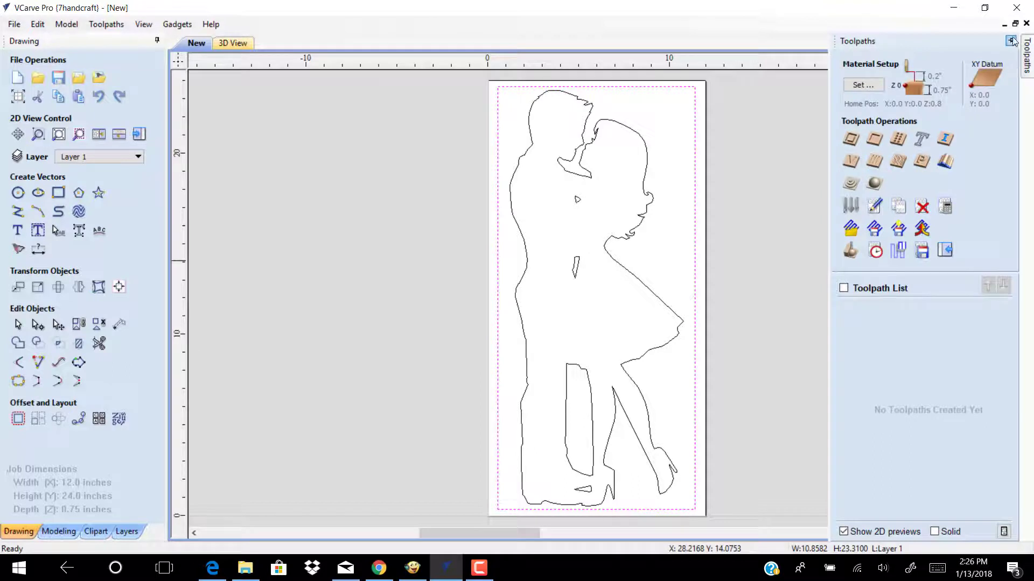
Select all vectors and calculate the V-Carve 3 toolpath with pocket clearance
click(1011, 41)
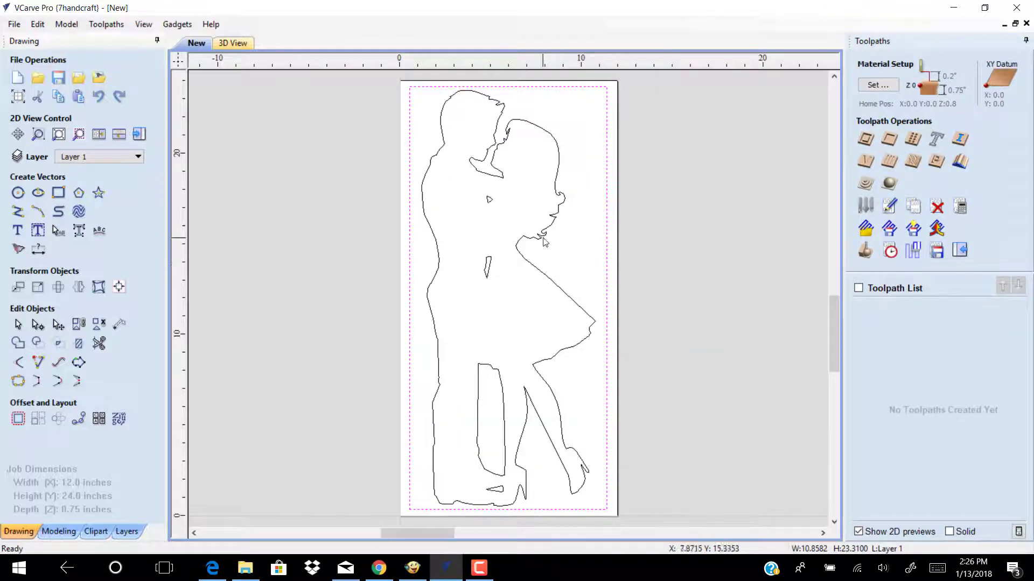
key(ctrl+a)
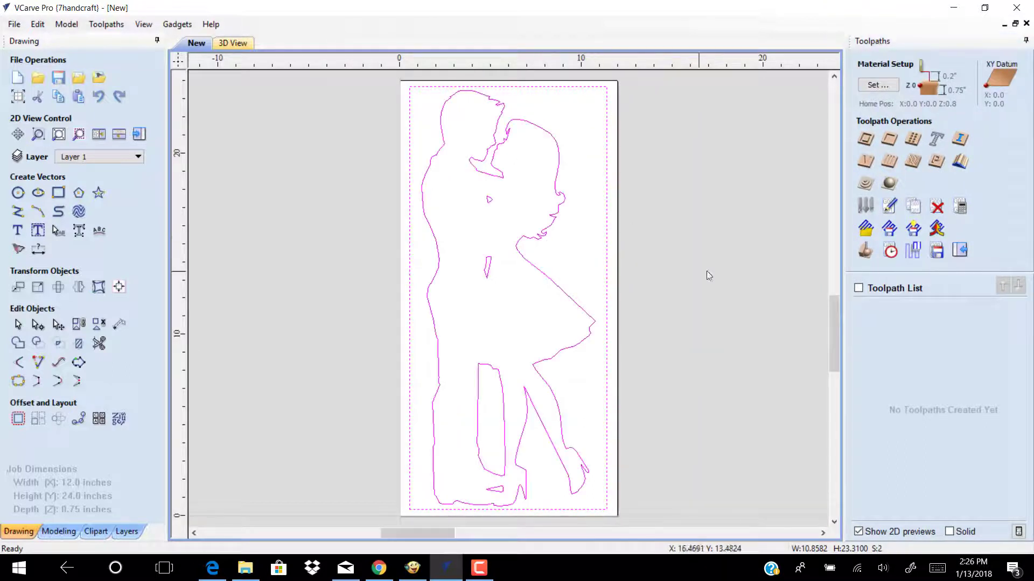
click(865, 161)
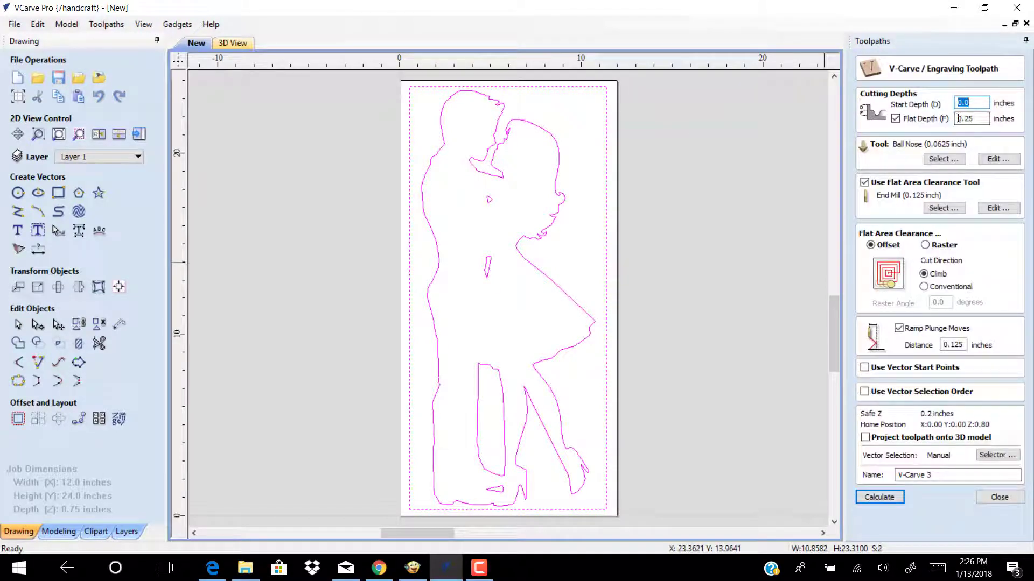
click(888, 500)
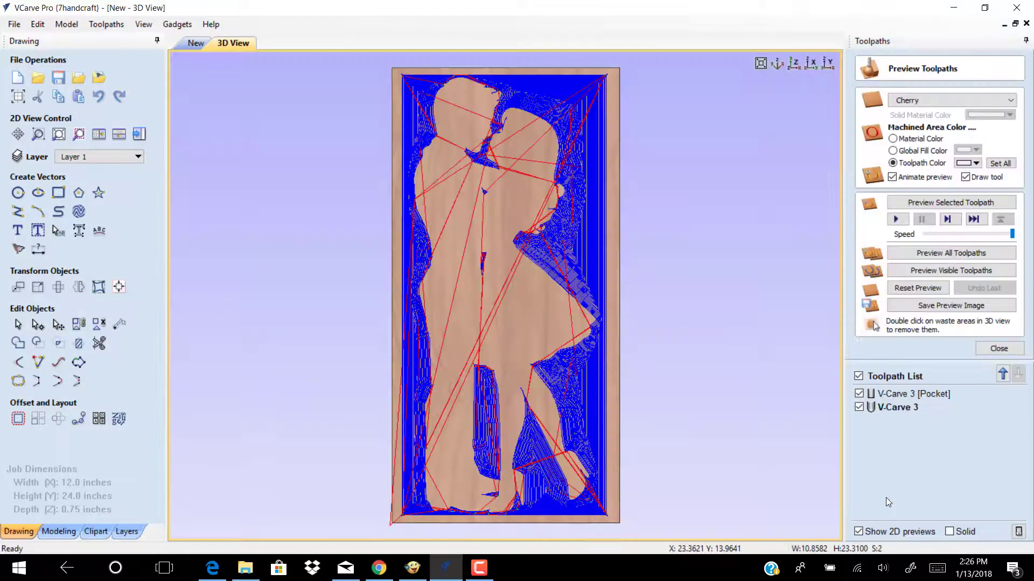
Simulate all toolpaths in 3D, tilting the view to check the raised couple on cherry
click(901, 221)
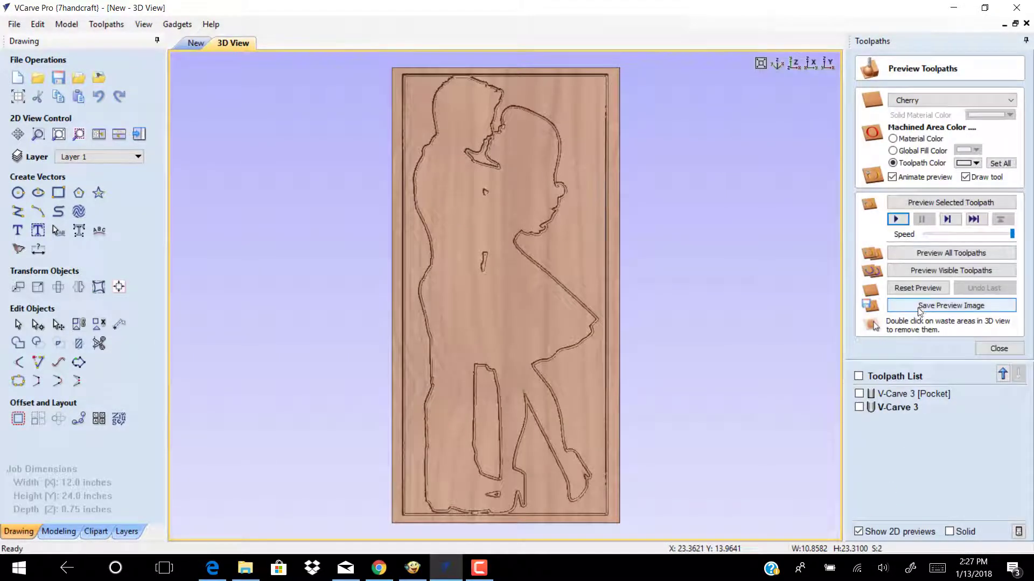
click(936, 254)
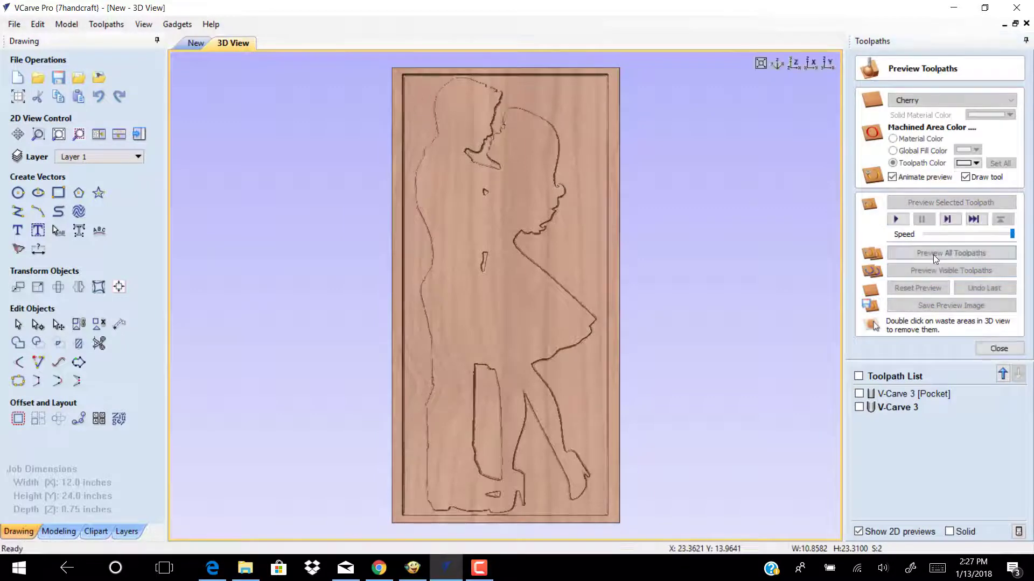
drag(506, 416, 553, 344)
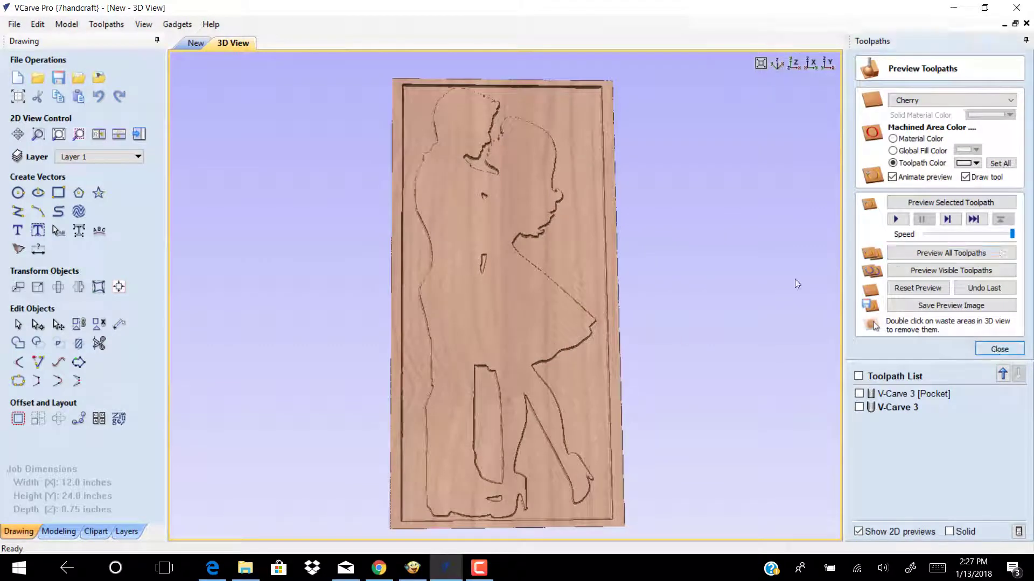
click(999, 349)
Tile the toolpaths into two 12-inch feed-through-in-Y tiles, leaving T1 active
click(195, 44)
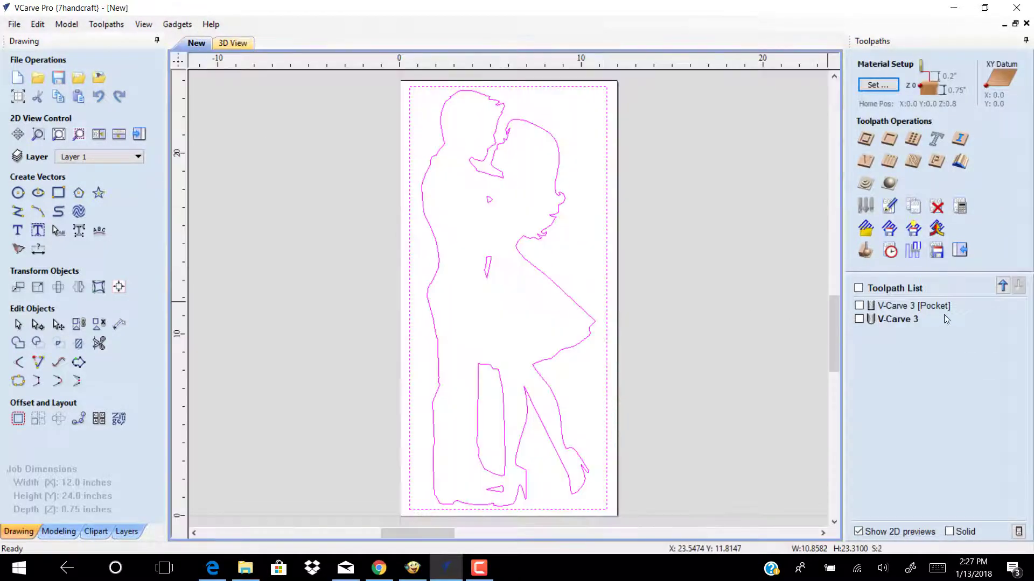
click(913, 252)
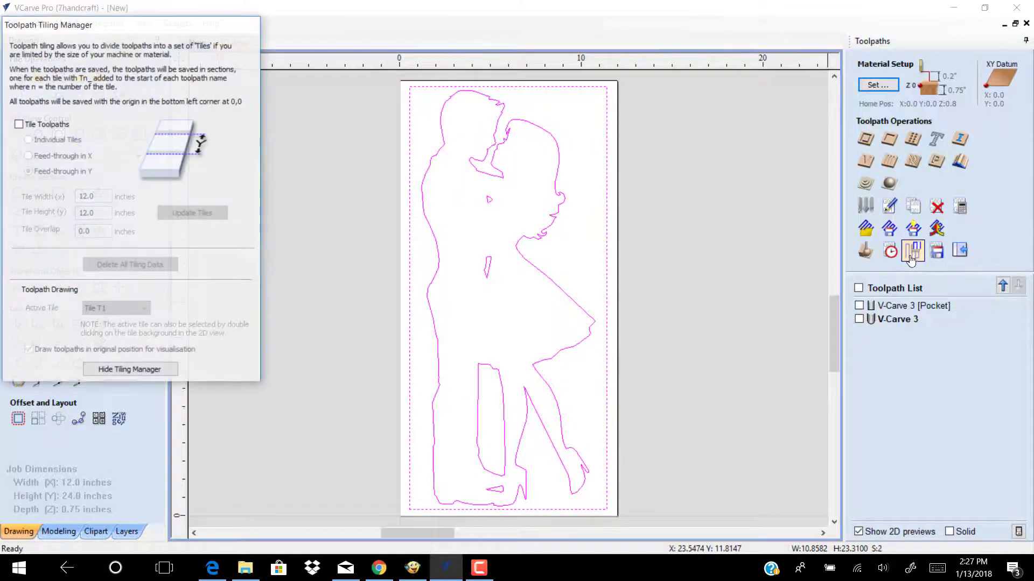
click(19, 124)
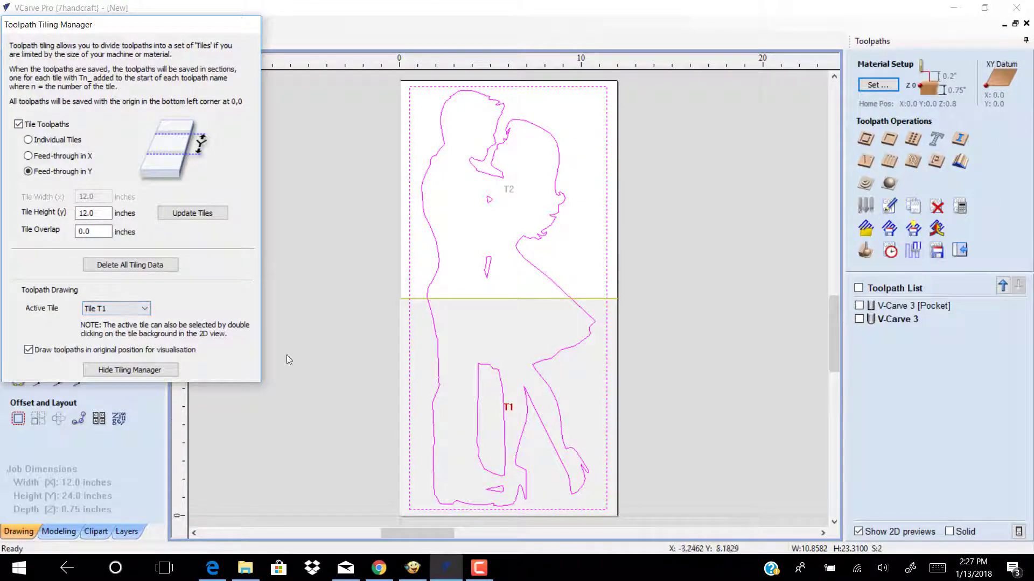
click(144, 309)
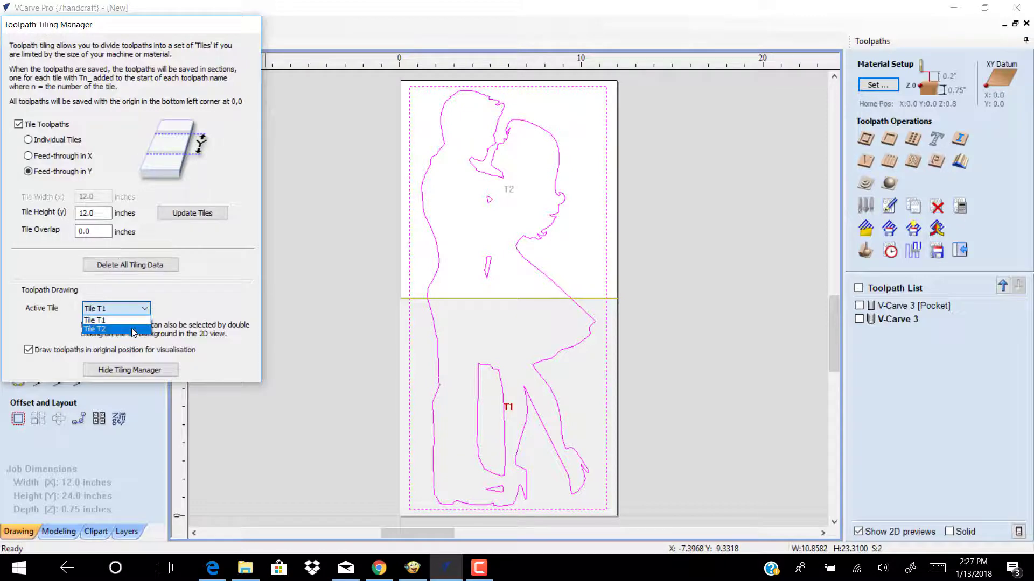
click(133, 329)
click(136, 308)
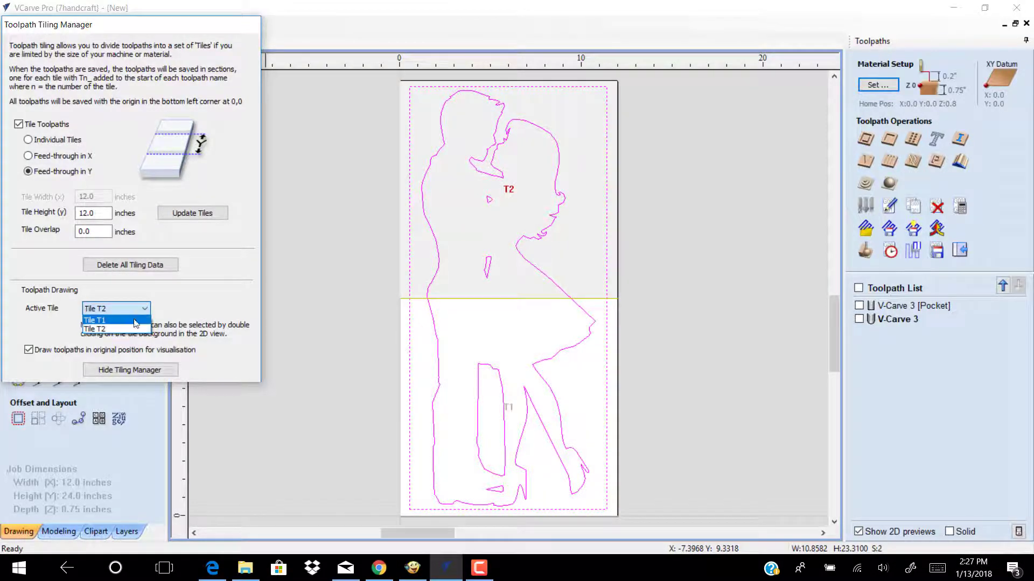
click(135, 321)
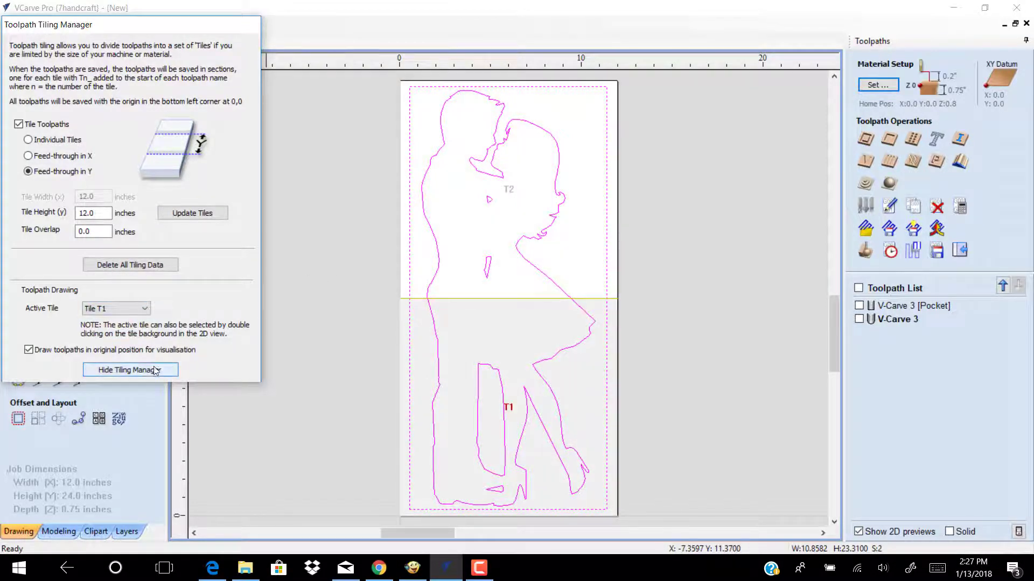
click(293, 345)
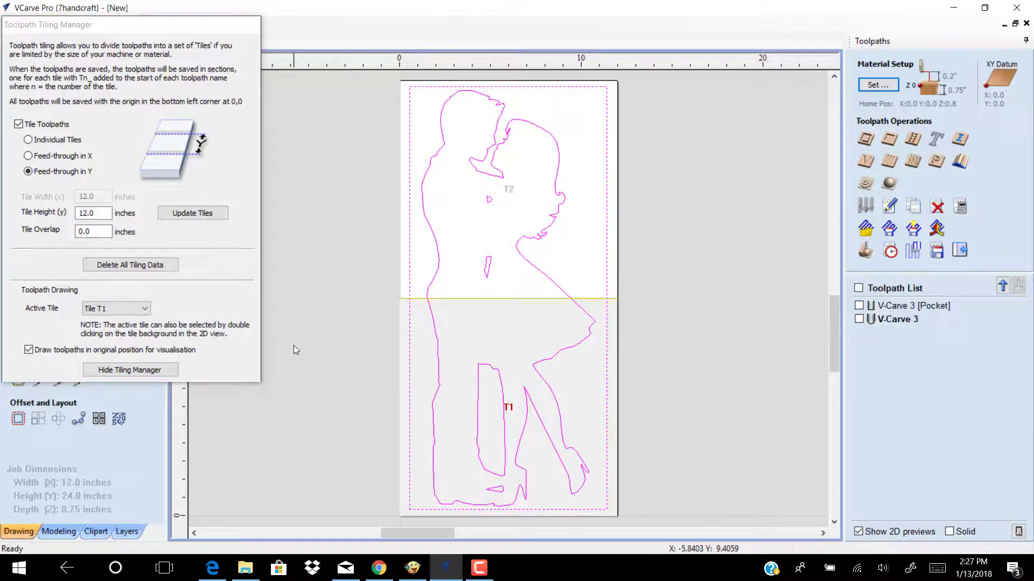
Save the tiled toolpaths as X-Carve (inch) gcode on the Desktop and close tiling
click(937, 253)
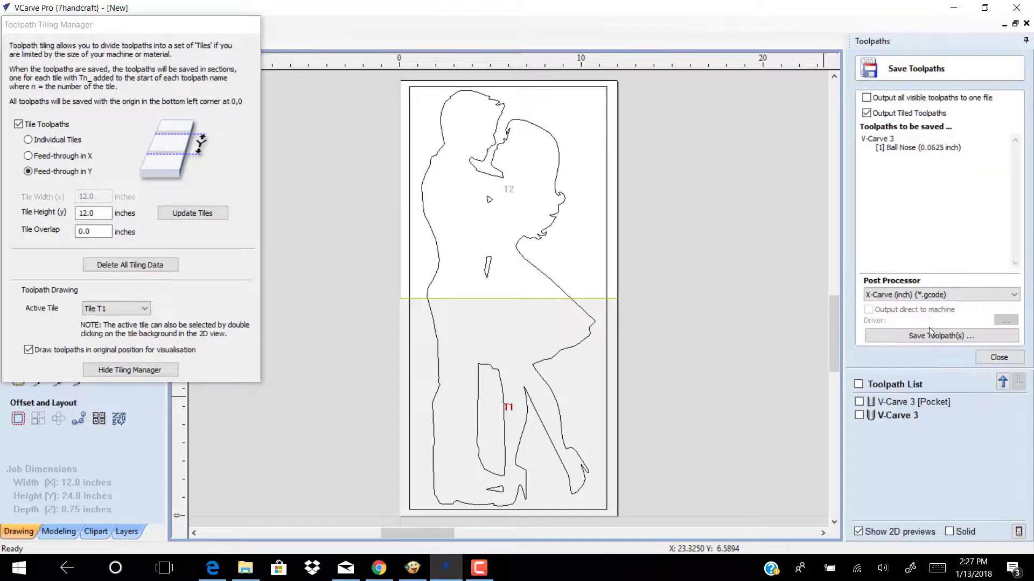
click(926, 336)
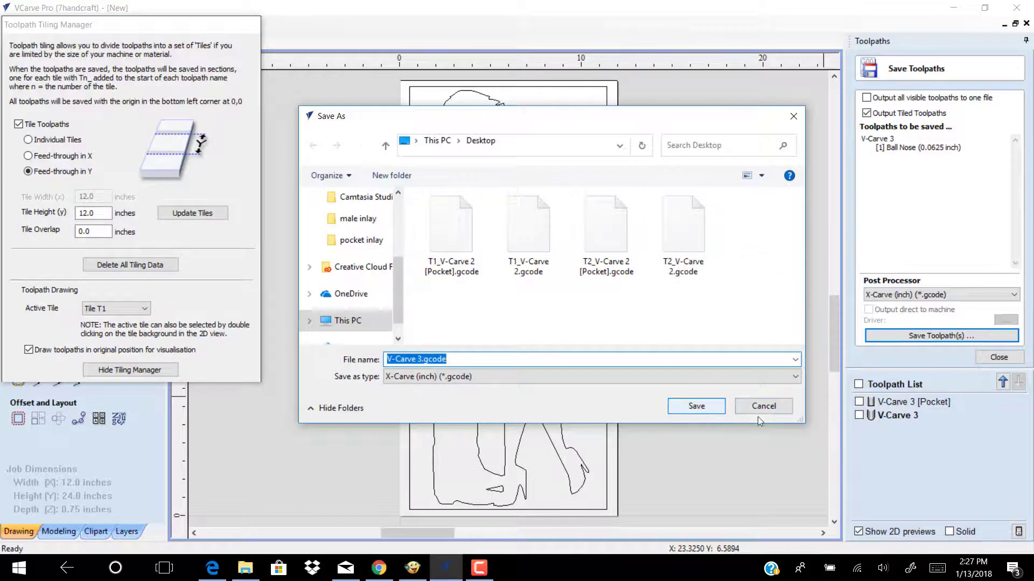
click(700, 407)
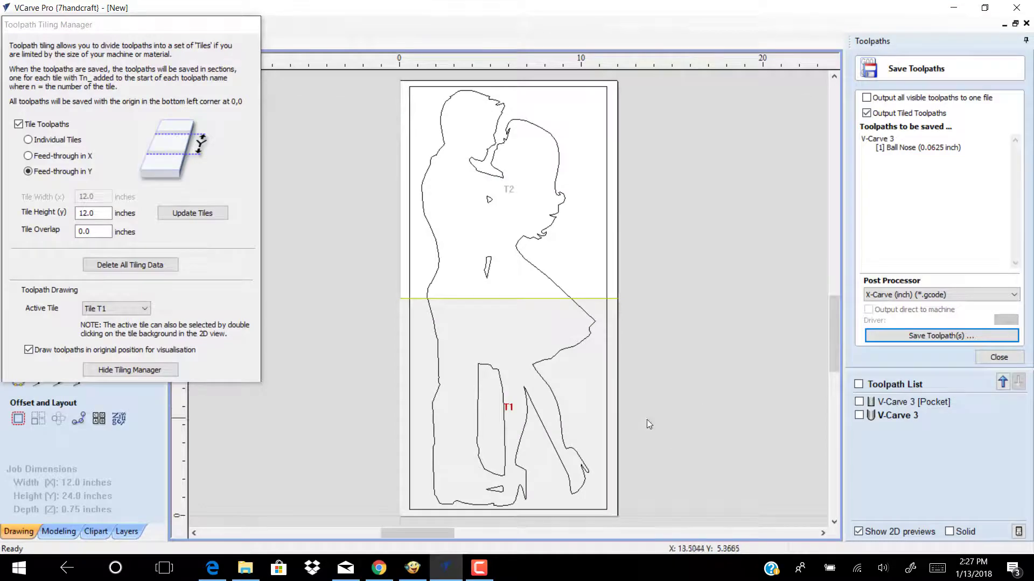
key(Return)
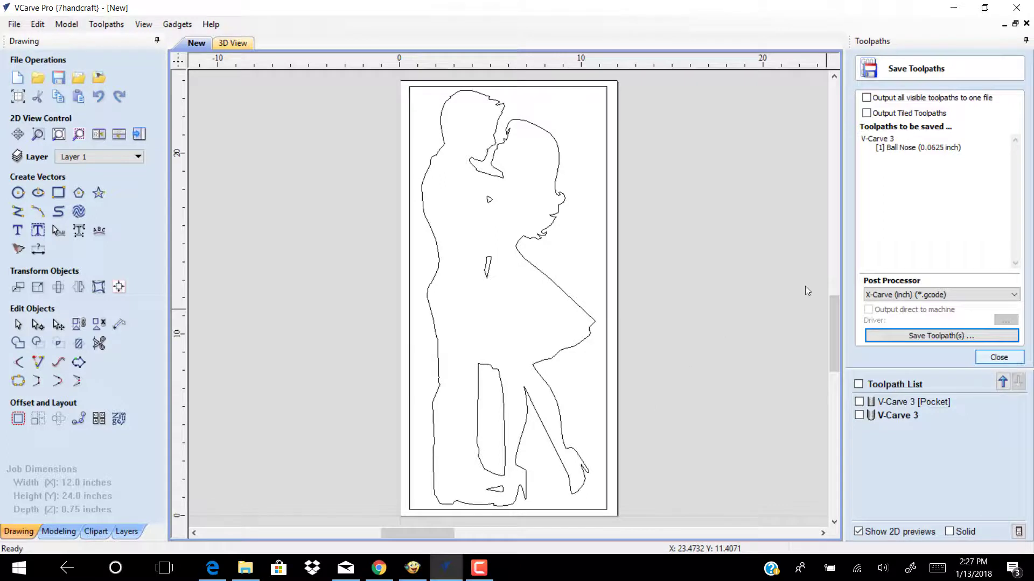
Close the save form and reopen the 3D preview of the carved cherry panel
click(998, 357)
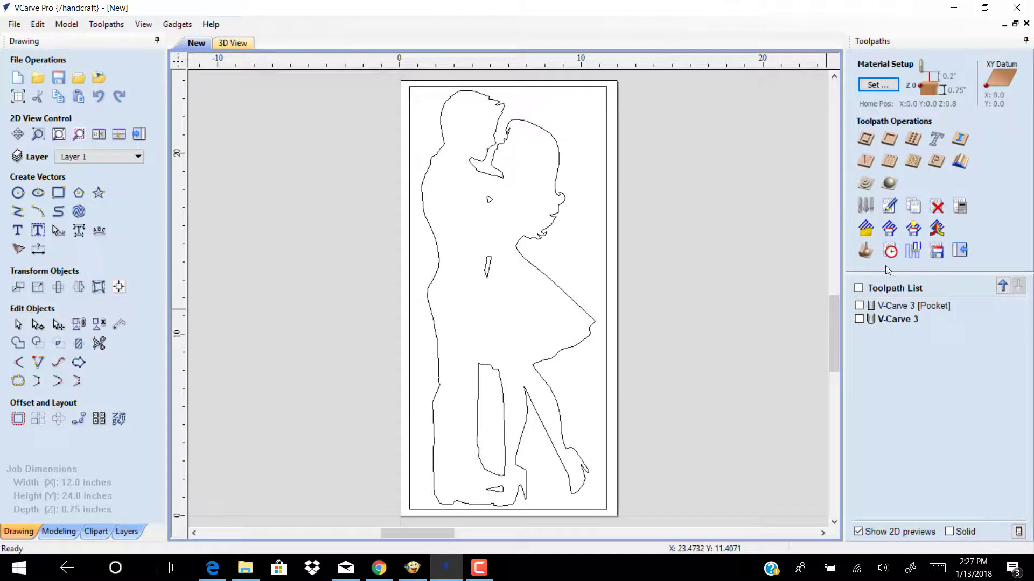
click(865, 251)
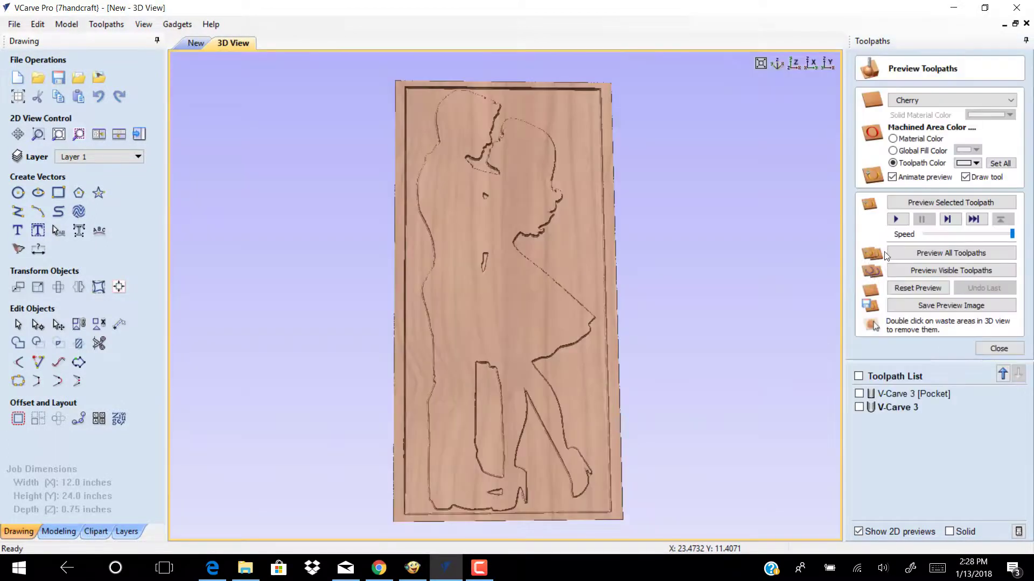